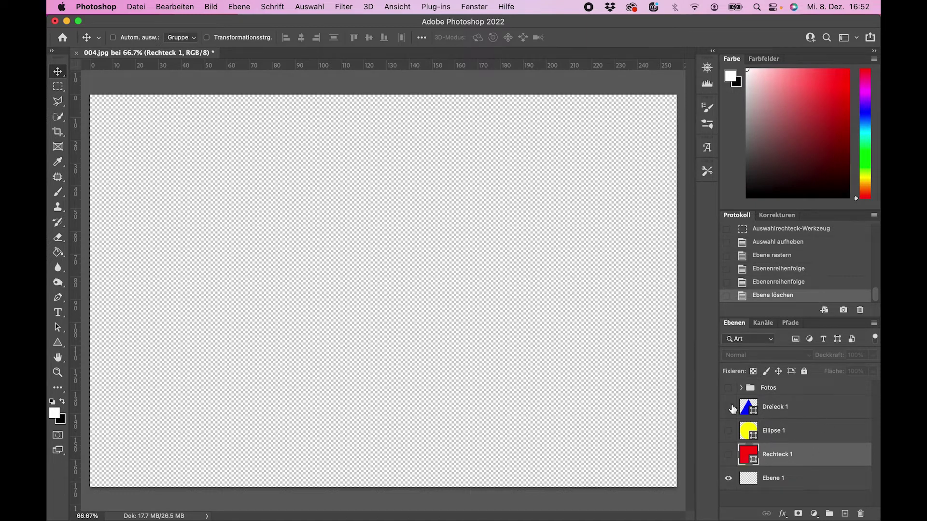
# Turn on the red rectangle layer Rechteck 1; the ellipse and triangle stay hidden
pyautogui.click(472, 5)
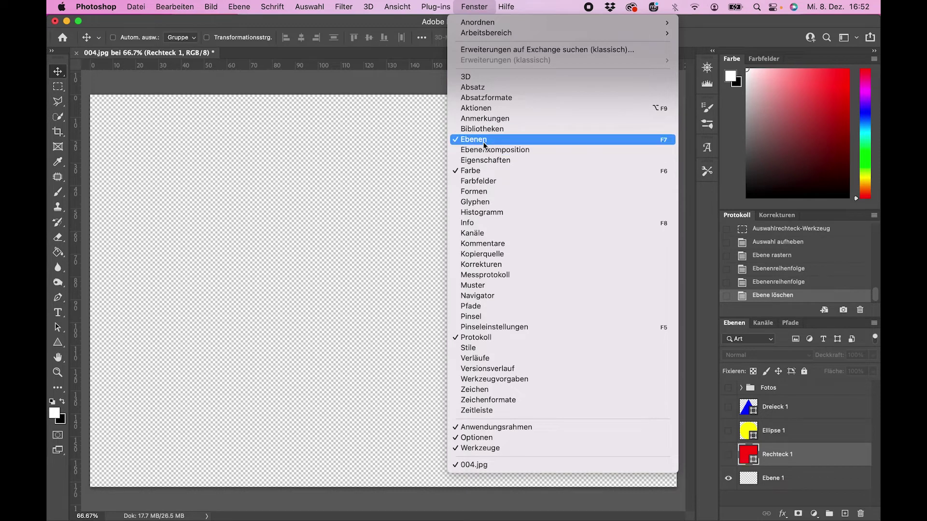
pyautogui.click(364, 230)
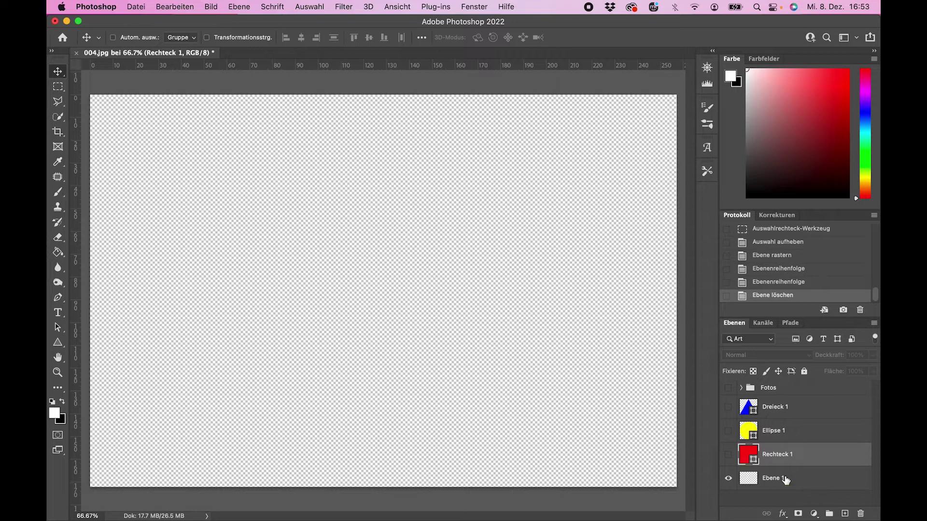
pyautogui.click(786, 480)
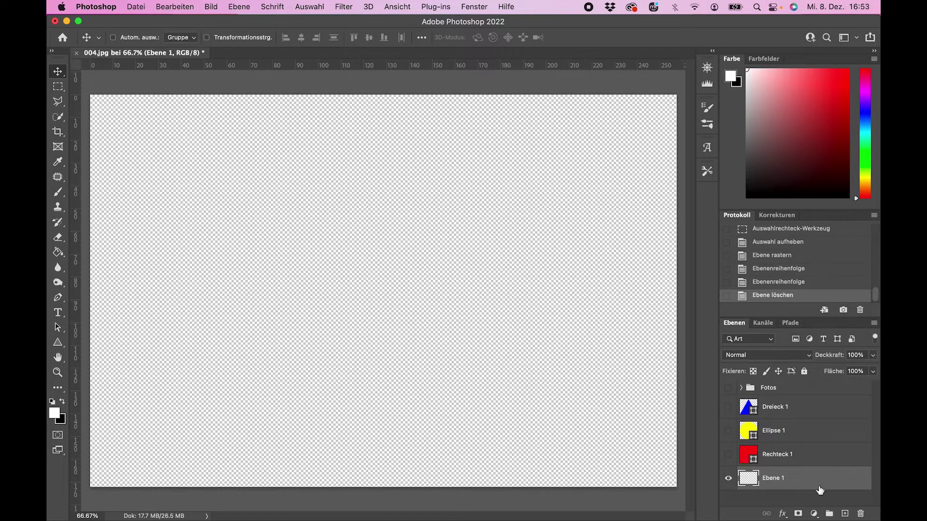
pyautogui.click(780, 458)
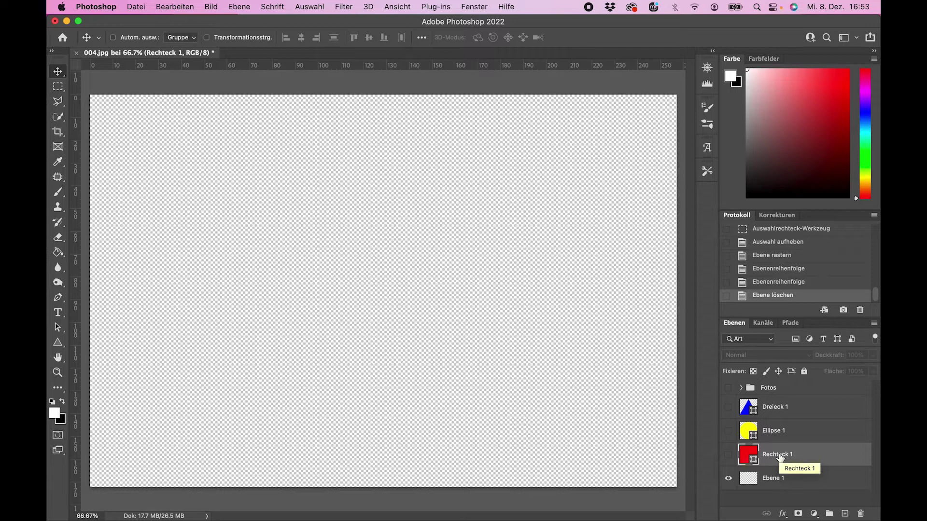
pyautogui.click(729, 455)
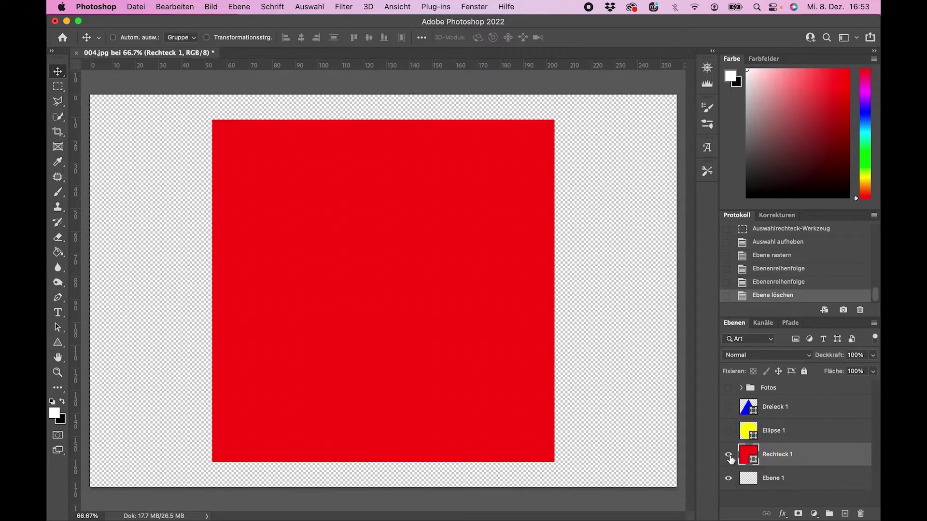
pyautogui.click(783, 480)
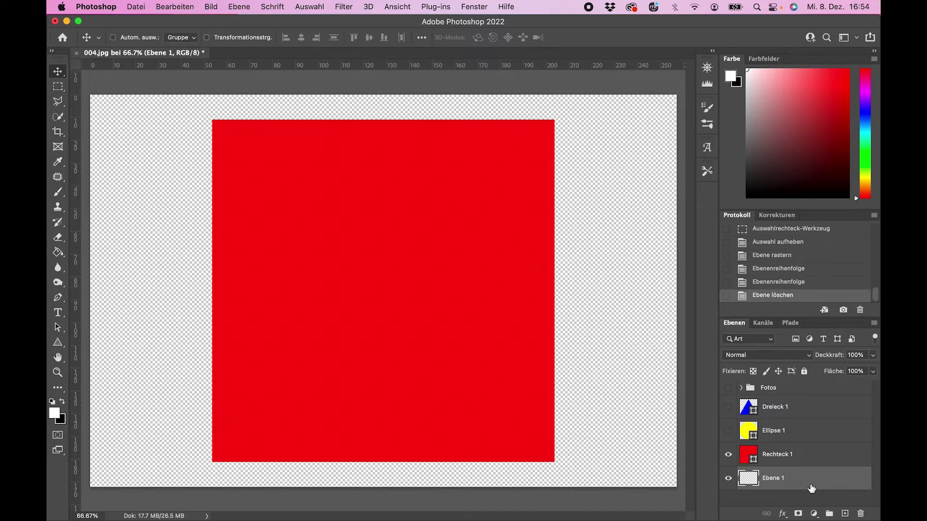
pyautogui.click(794, 458)
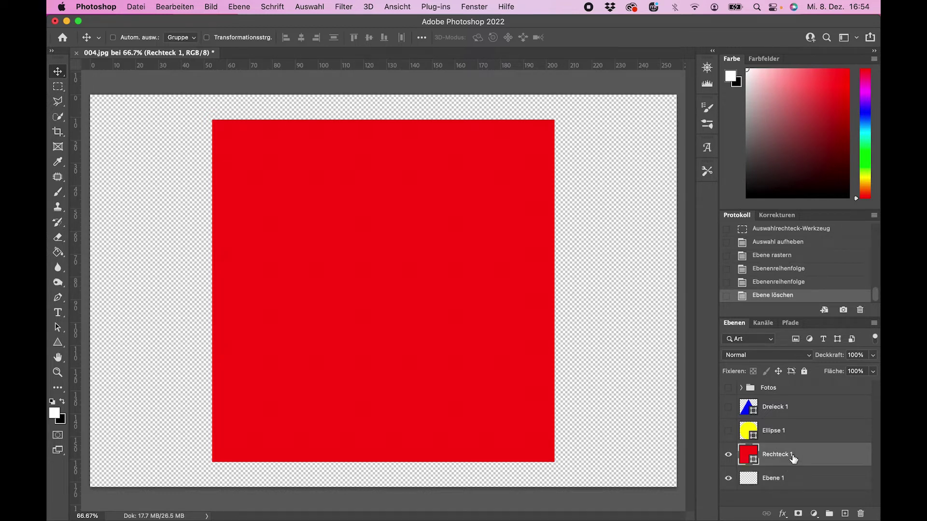
pyautogui.click(780, 480)
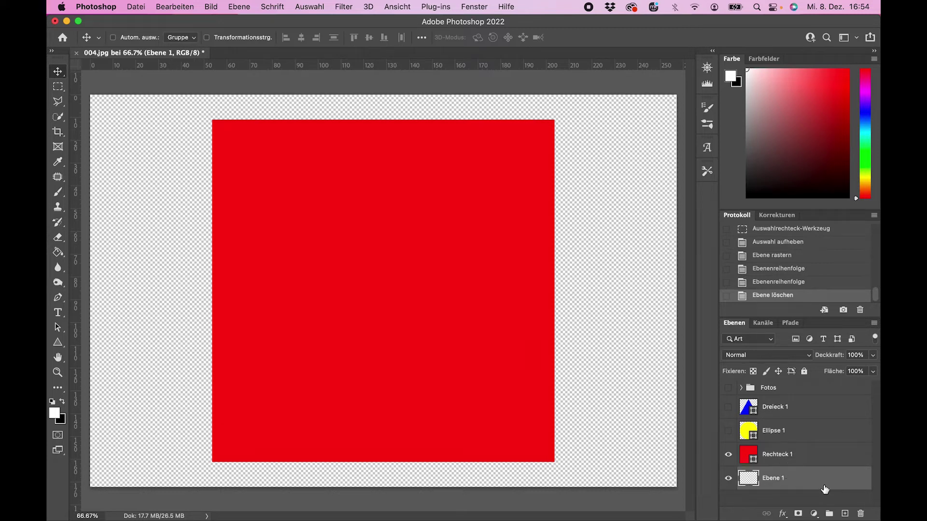
pyautogui.click(779, 455)
pyautogui.click(778, 433)
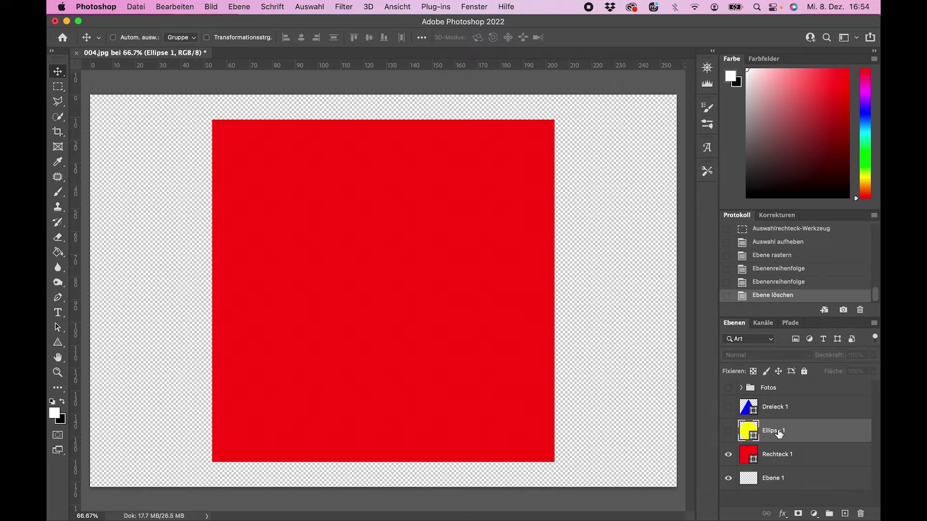
# Show Ellipse 1 and stack it back above Rechteck 1 after briefly moving it below
pyautogui.click(728, 430)
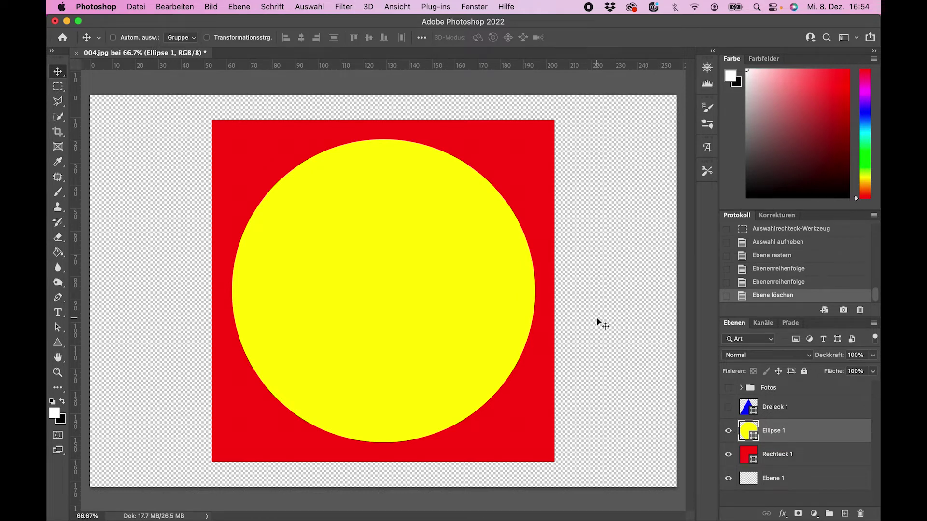
pyautogui.click(790, 457)
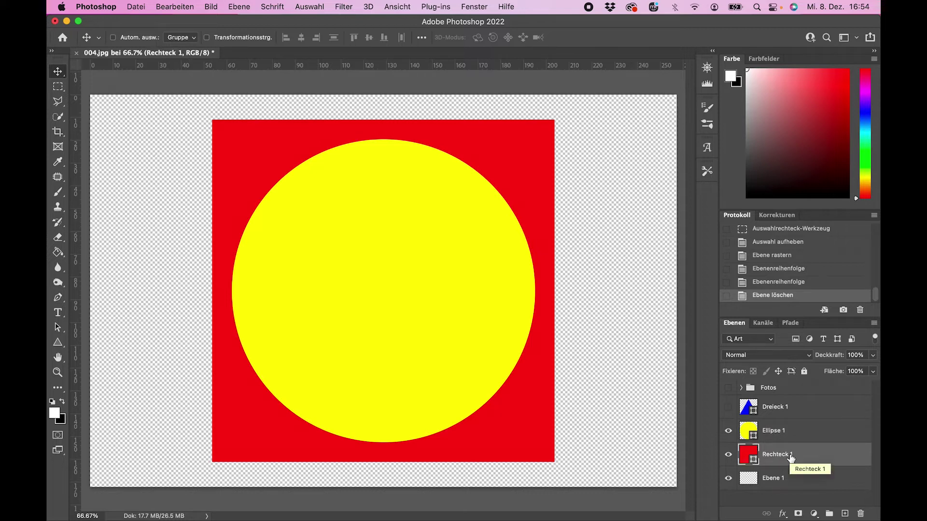
pyautogui.click(779, 434)
pyautogui.moveTo(779, 435); pyautogui.dragTo(779, 469)
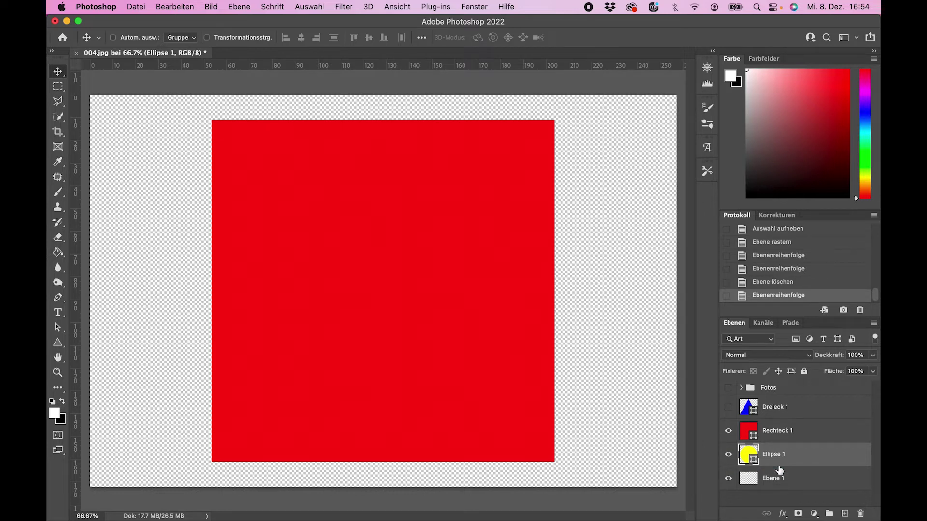
pyautogui.moveTo(780, 469); pyautogui.dragTo(730, 410)
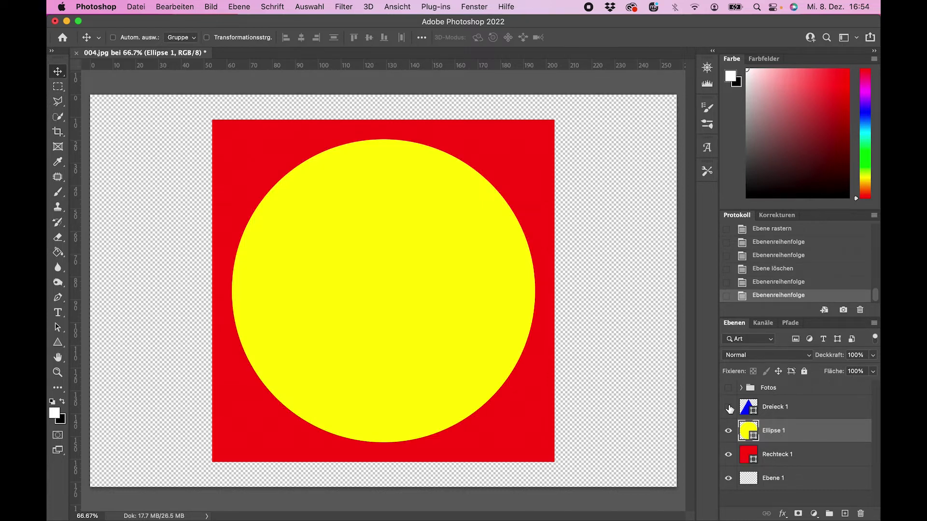
# Show the blue triangle Dreieck 1 and enlarge it with Free Transform
pyautogui.click(728, 408)
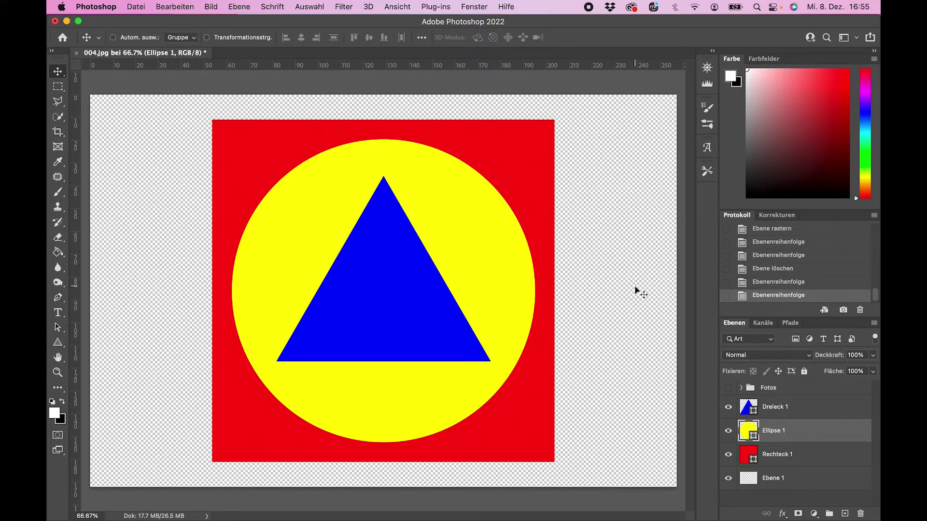
pyautogui.click(792, 410)
pyautogui.hotkey('ctrl', 't')
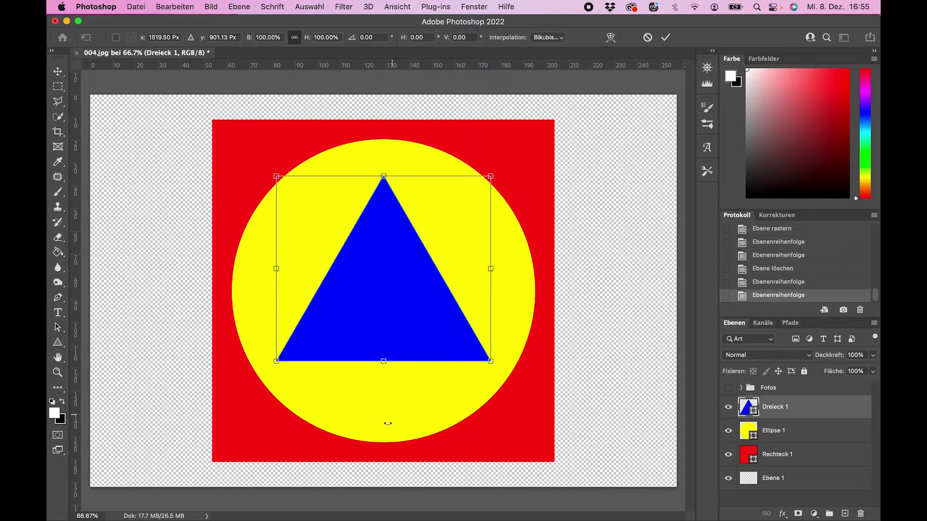
pyautogui.moveTo(490, 361); pyautogui.dragTo(584, 441)
pyautogui.press('Return')
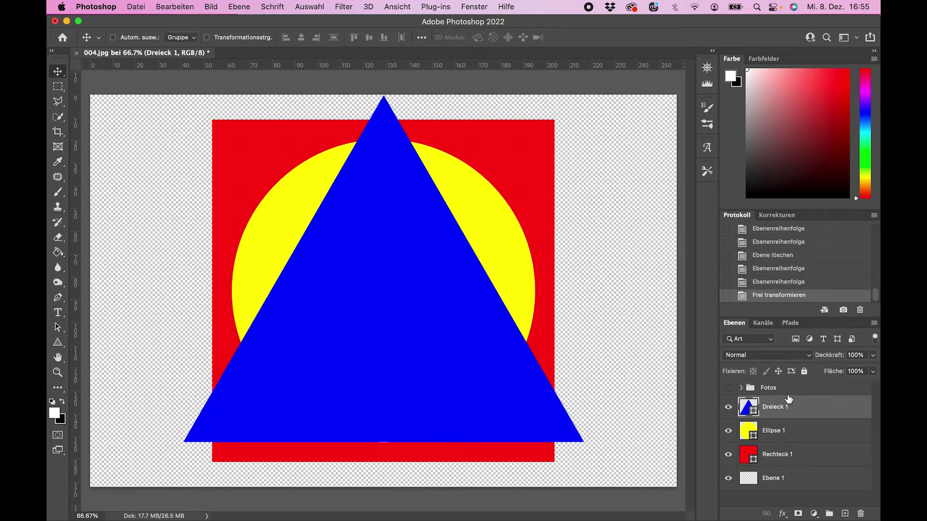
# Keep the triangle above the circle and scale it down to fit inside it
pyautogui.moveTo(779, 408); pyautogui.dragTo(782, 440)
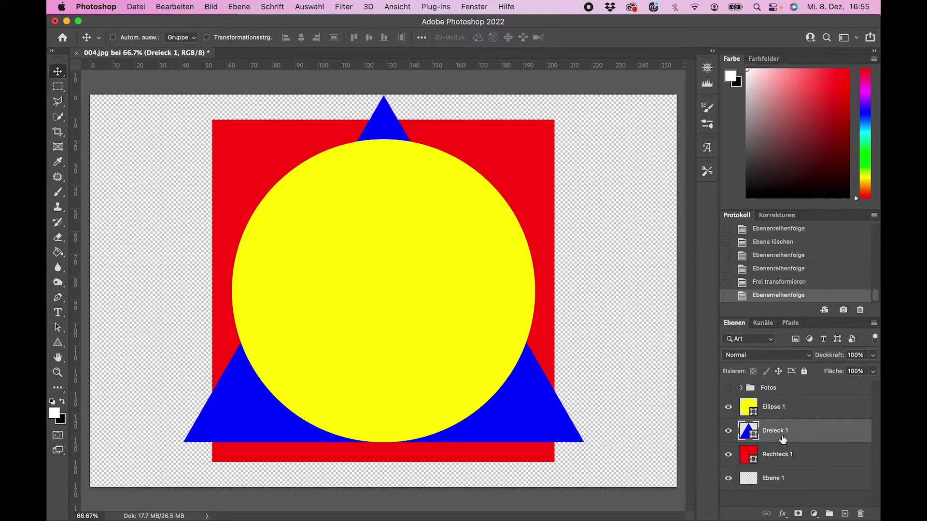
pyautogui.moveTo(780, 437); pyautogui.dragTo(778, 399)
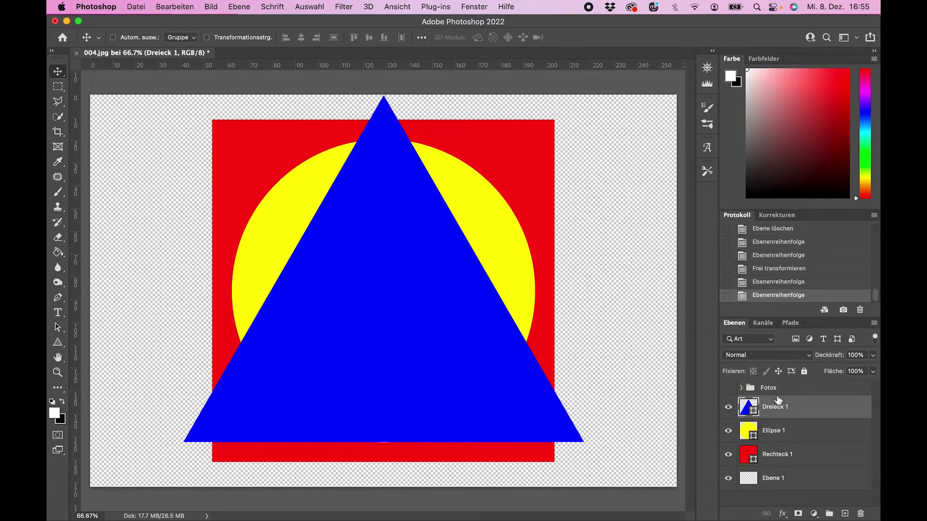
pyautogui.hotkey('ctrl', 't')
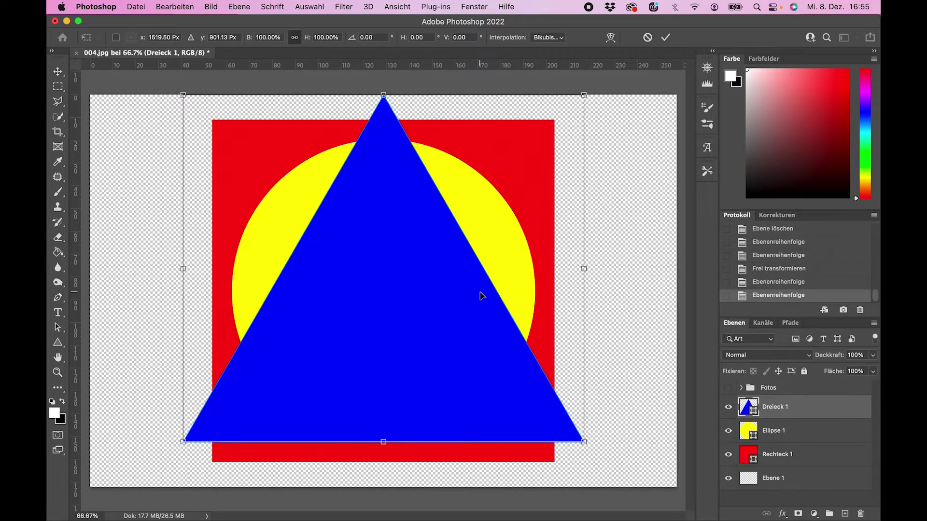
pyautogui.moveTo(585, 440); pyautogui.dragTo(509, 377)
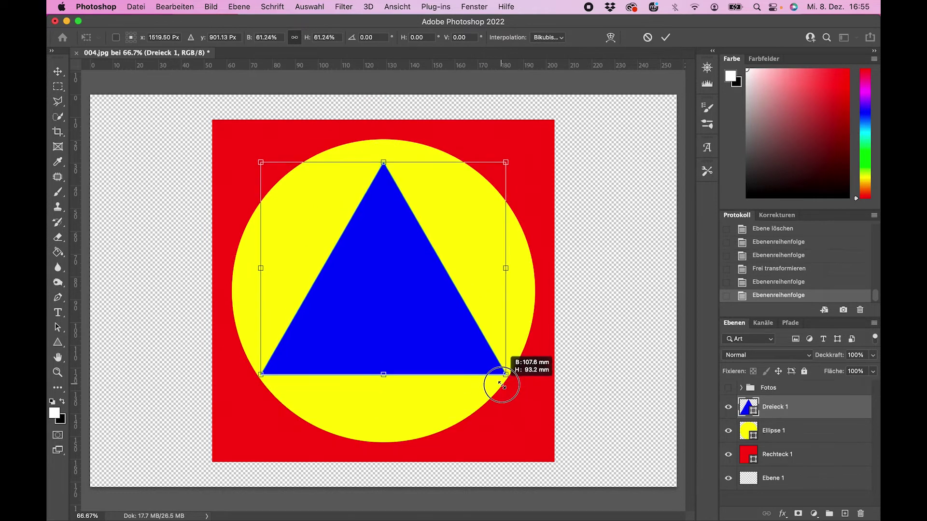
pyautogui.press('Return')
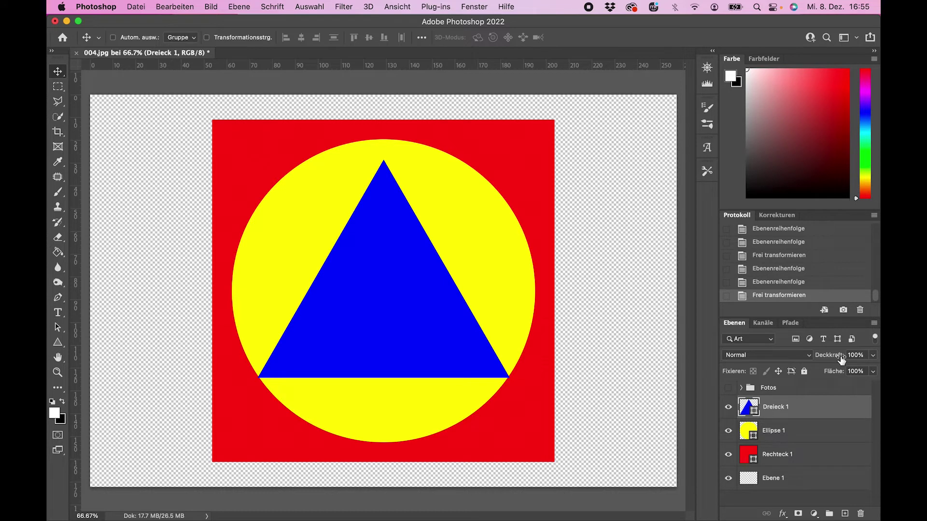
# Lower the triangle's Deckkraft to about 31%
pyautogui.click(802, 436)
pyautogui.click(810, 403)
pyautogui.moveTo(841, 357); pyautogui.dragTo(812, 357)
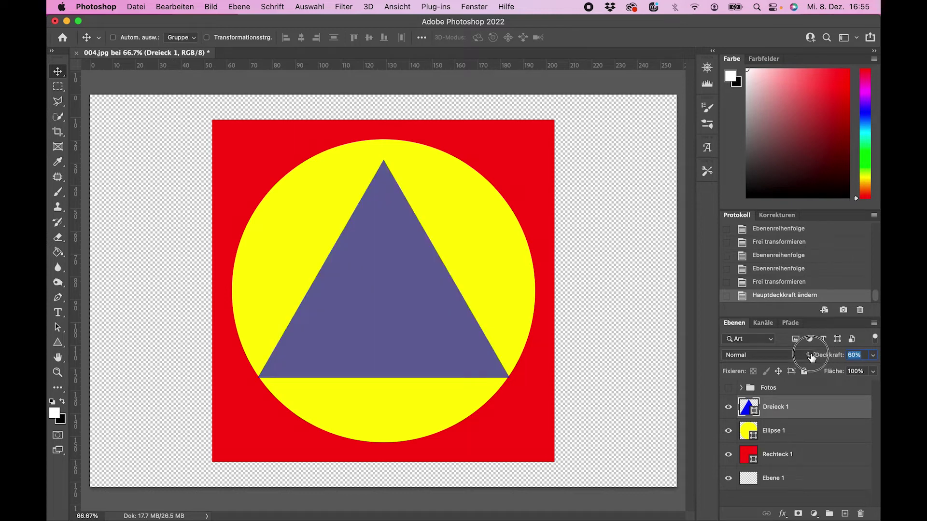
pyautogui.moveTo(811, 357); pyautogui.dragTo(795, 357)
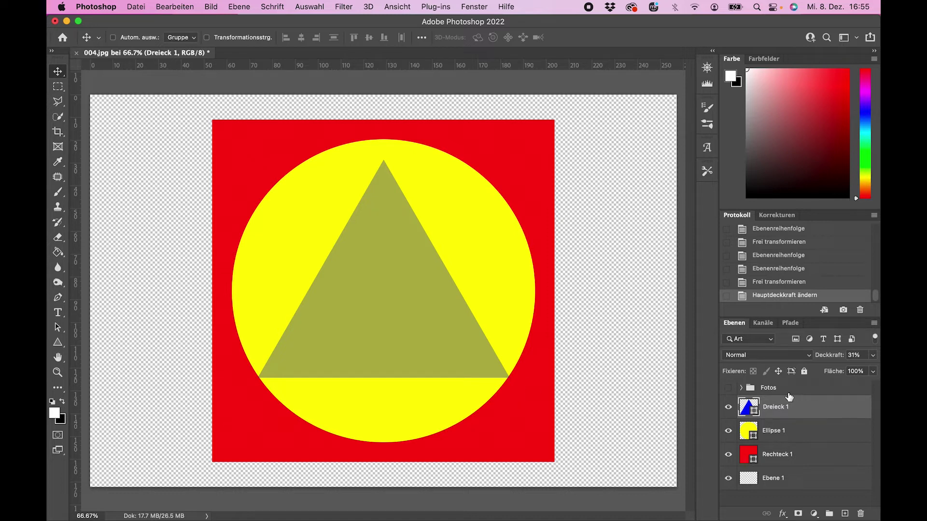
# Enlarge the triangle past the circle's edges and restore its opacity to 100%
pyautogui.hotkey('ctrl', 't')
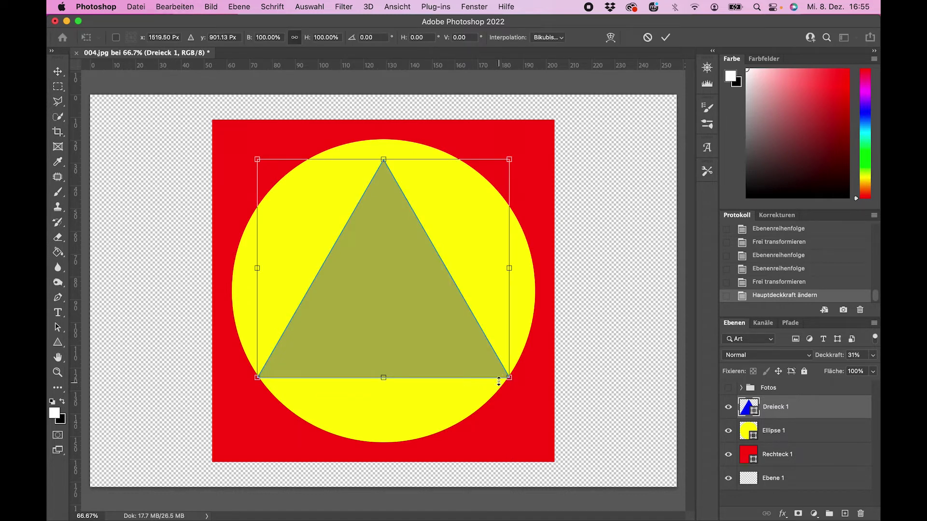
pyautogui.moveTo(506, 376); pyautogui.dragTo(578, 436)
pyautogui.press('Return')
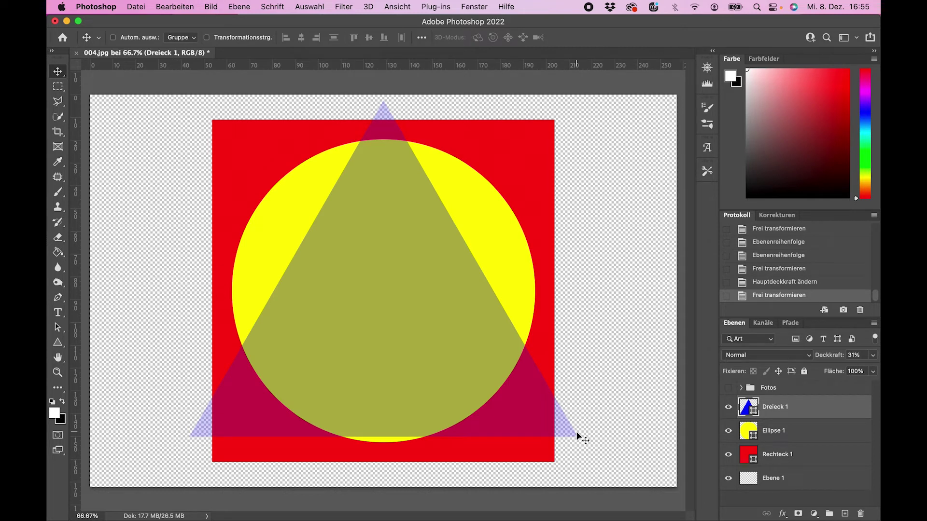
pyautogui.press('0')
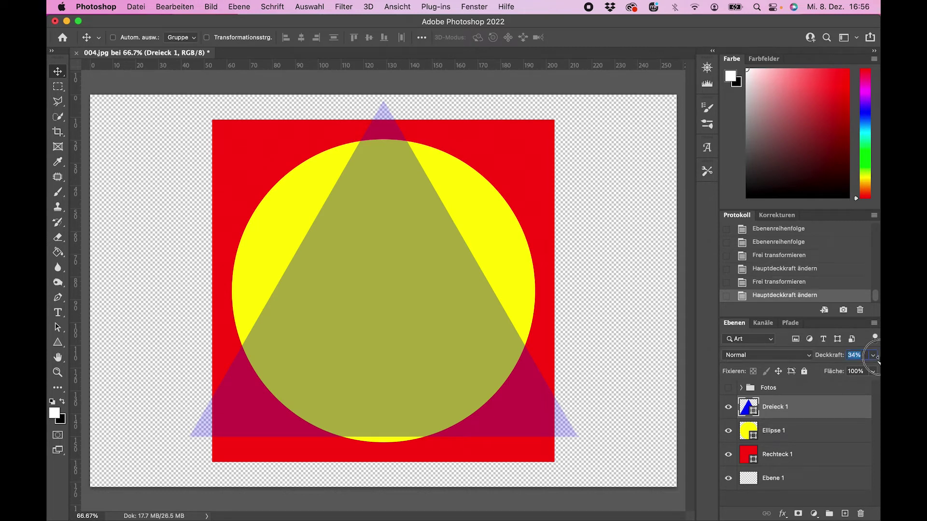
pyautogui.press('super+t')
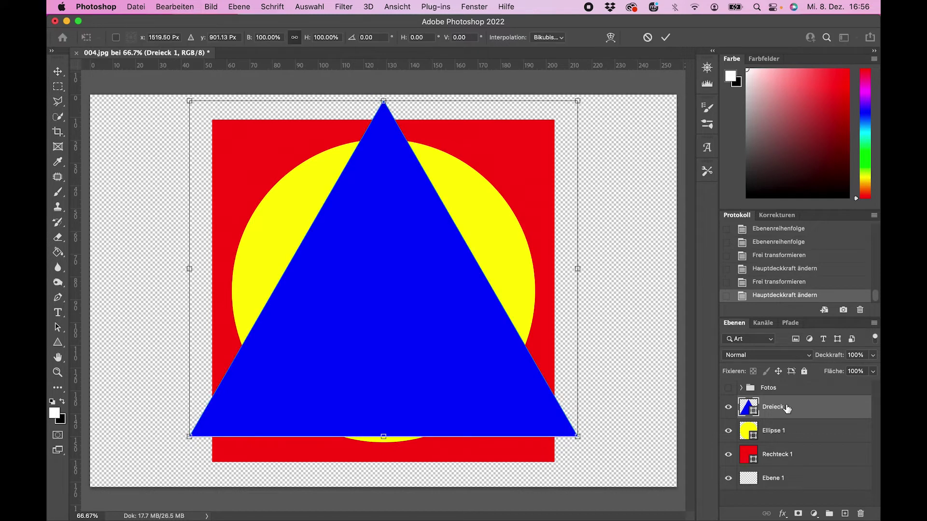
pyautogui.press('Escape')
pyautogui.press('super+t')
# Shrink the triangle back inside the circle and select Dreieck 1, Ellipse 1 and Rechteck 1
pyautogui.moveTo(577, 437); pyautogui.dragTo(506, 373)
pyautogui.press('Return')
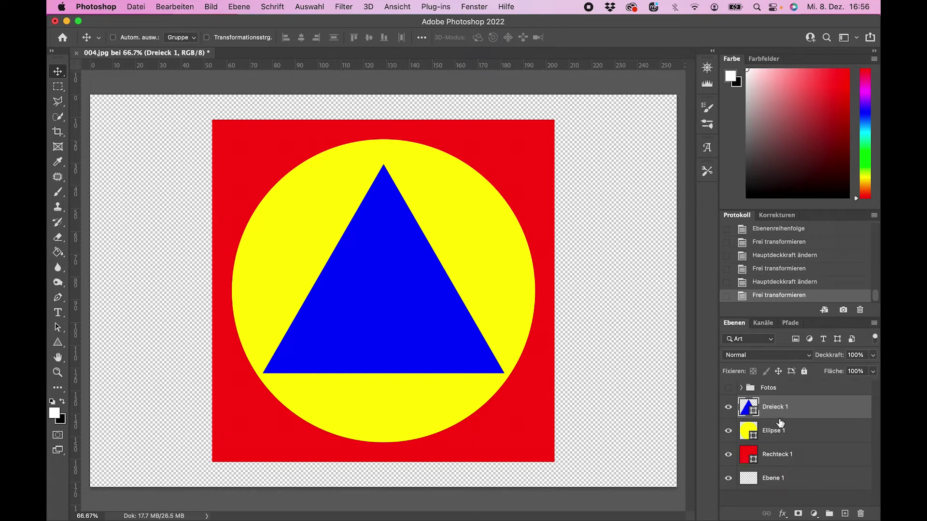
pyautogui.keyDown('shift'); pyautogui.click(777, 455); pyautogui.keyUp('shift')
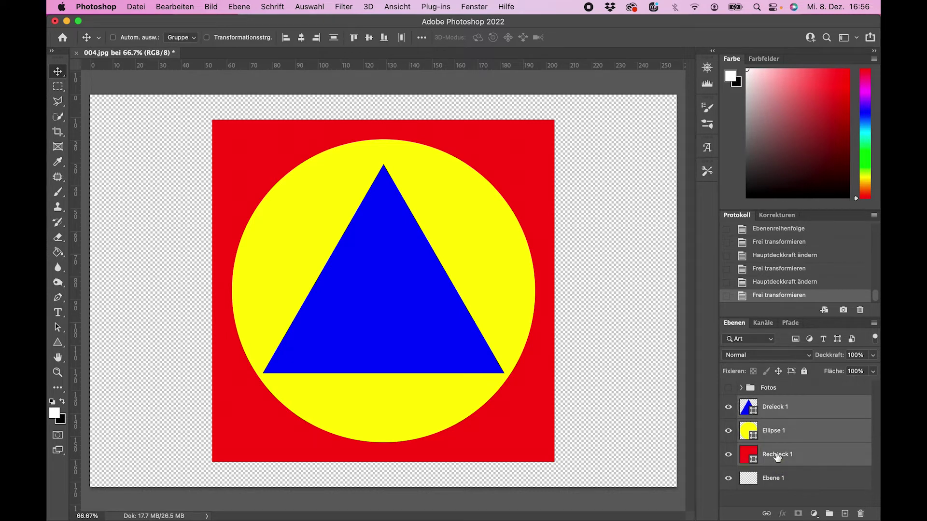
pyautogui.click(779, 415)
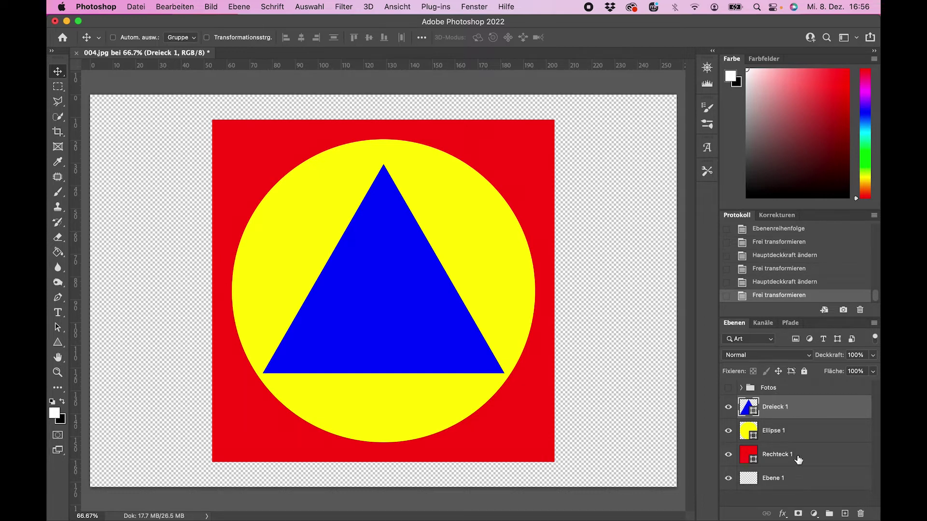
pyautogui.keyDown('shift'); pyautogui.click(798, 459); pyautogui.keyUp('shift')
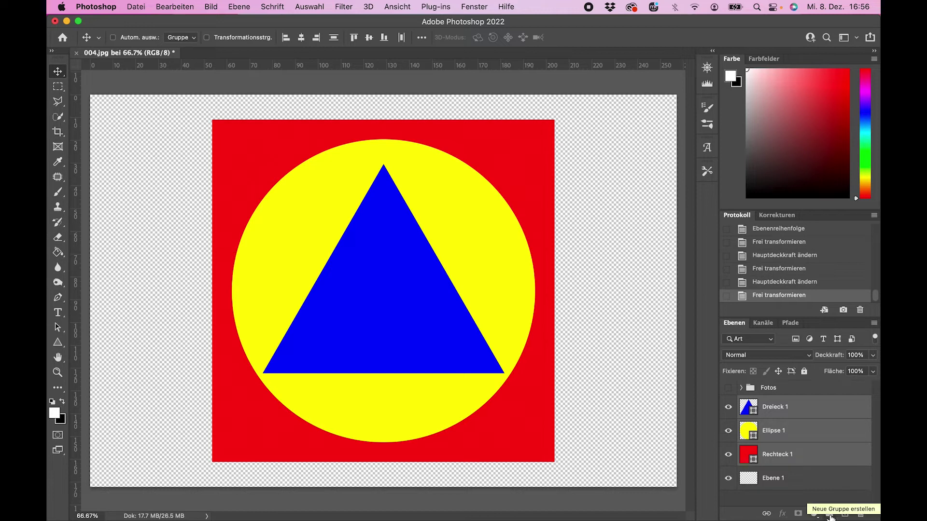
# Group Dreieck 1, Ellipse 1 and Rechteck 1 and rename the group Formen
pyautogui.click(829, 515)
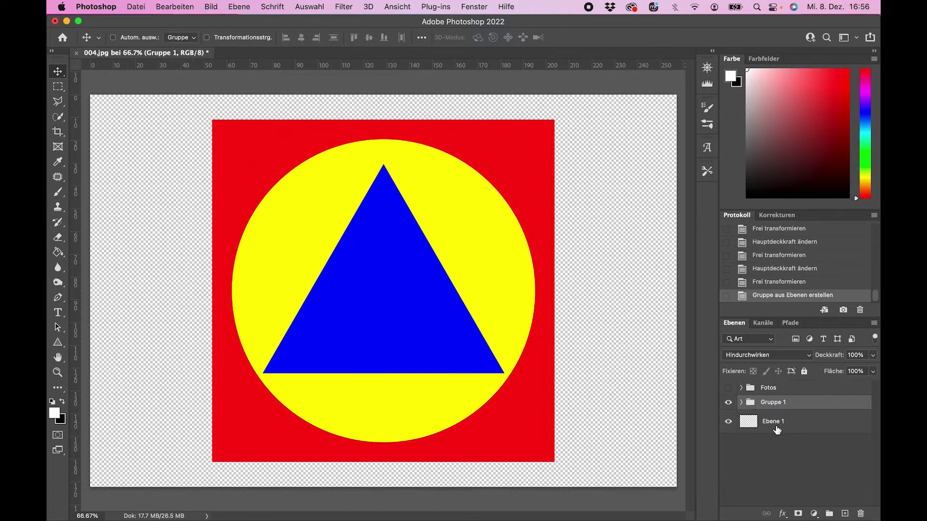
pyautogui.doubleClick(773, 403)
pyautogui.write('Formen')
pyautogui.press('Return')
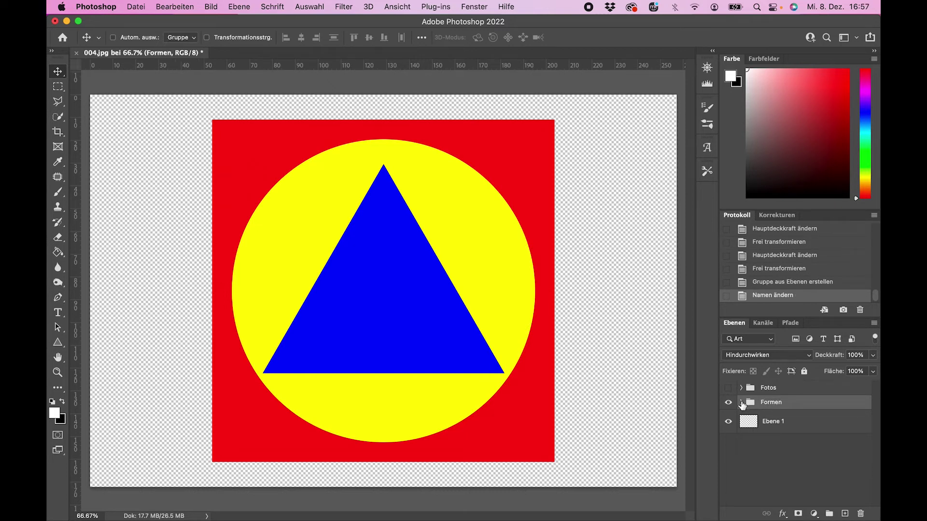
pyautogui.click(741, 403)
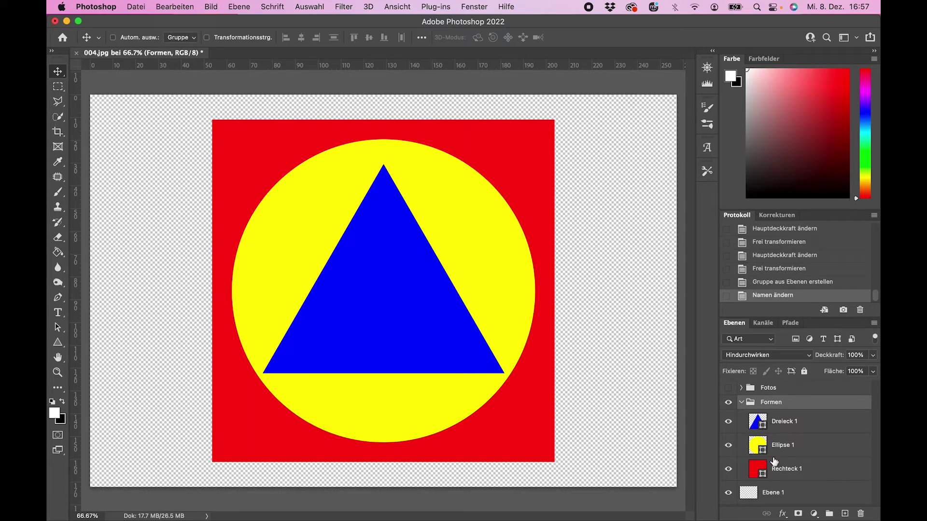
pyautogui.click(741, 403)
pyautogui.click(742, 402)
pyautogui.click(741, 402)
pyautogui.click(769, 389)
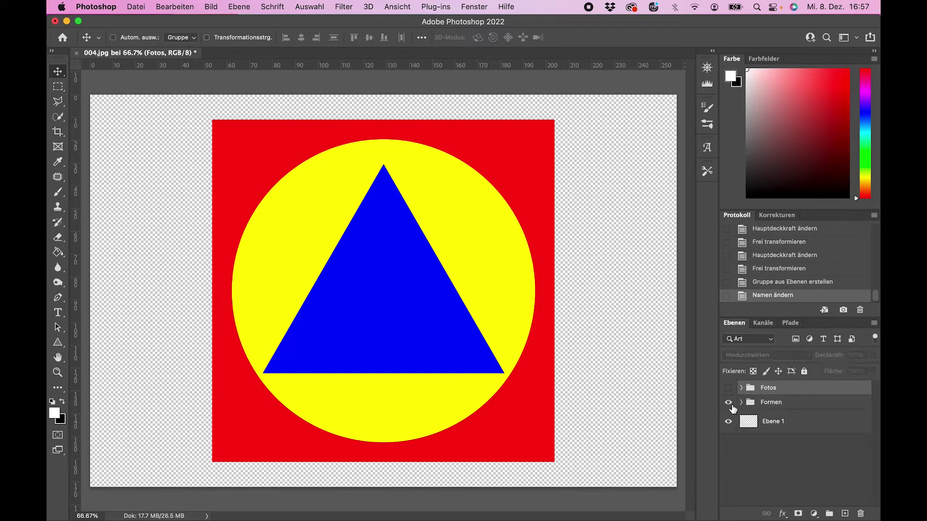
# Hide the Formen group and make the Fotos group visible
pyautogui.click(729, 402)
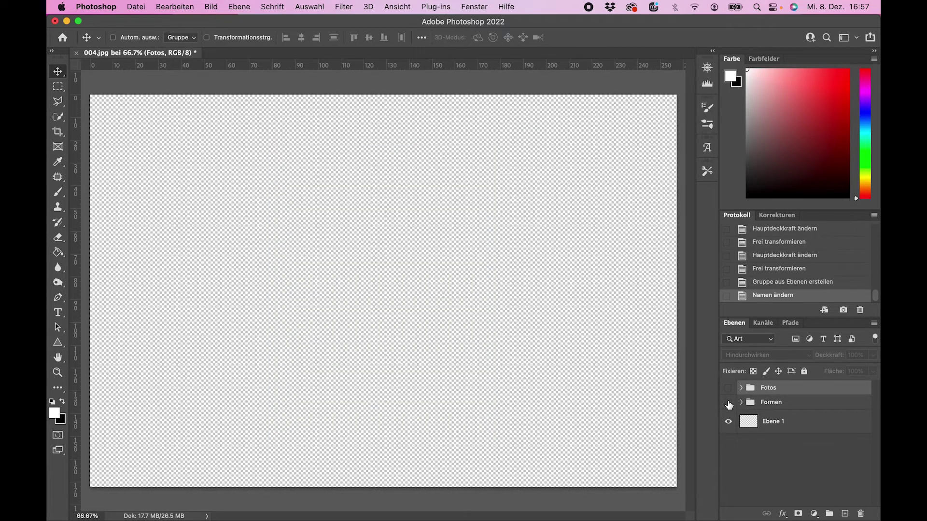
pyautogui.click(742, 389)
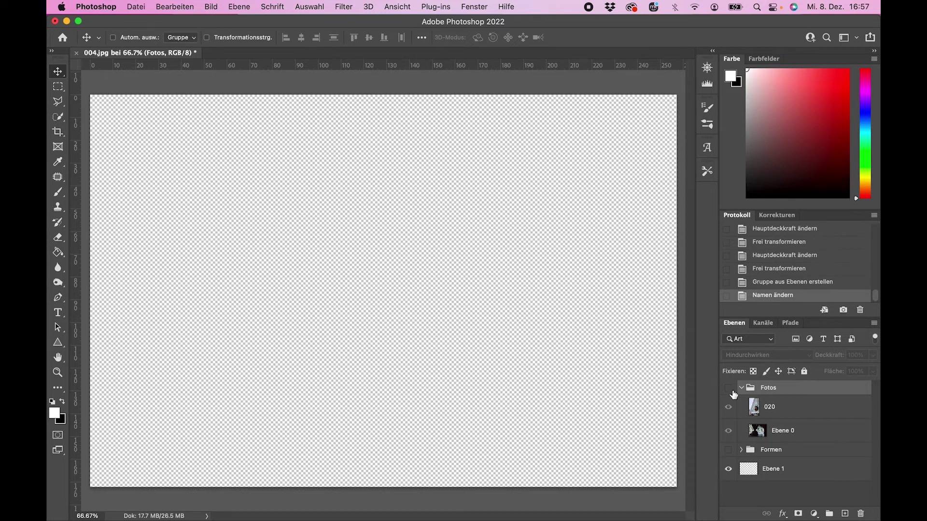
pyautogui.click(729, 388)
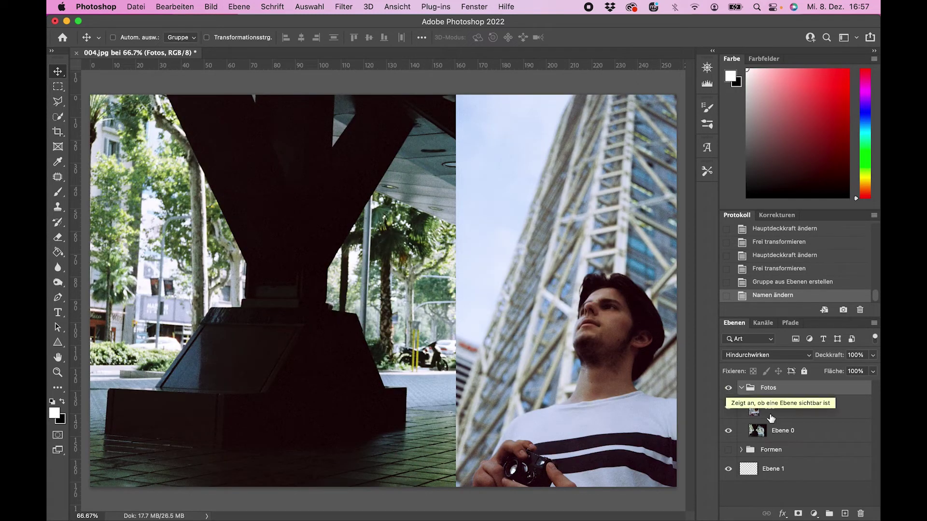
# Toggle the 020 and Ebene 0 photo layers on and off to compare them
pyautogui.click(753, 412)
pyautogui.click(729, 408)
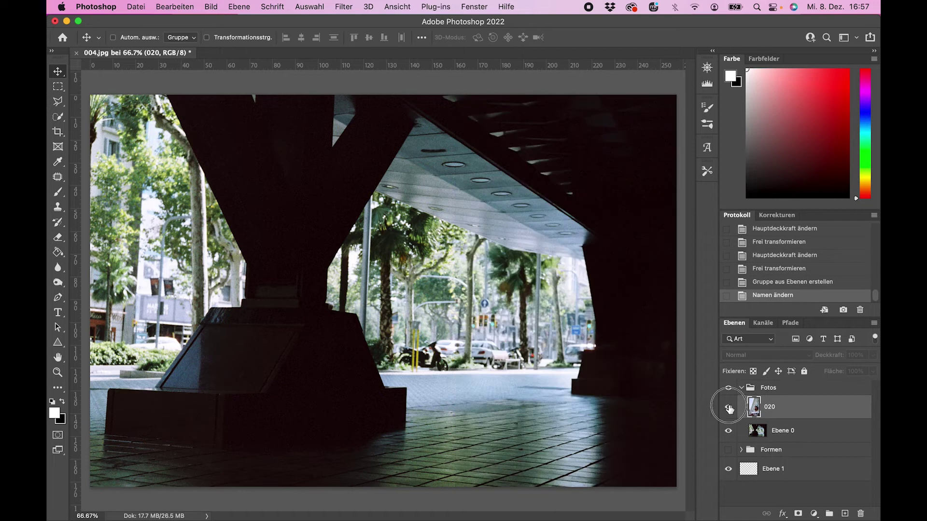
pyautogui.click(728, 408)
pyautogui.click(729, 408)
pyautogui.click(729, 432)
pyautogui.click(729, 432)
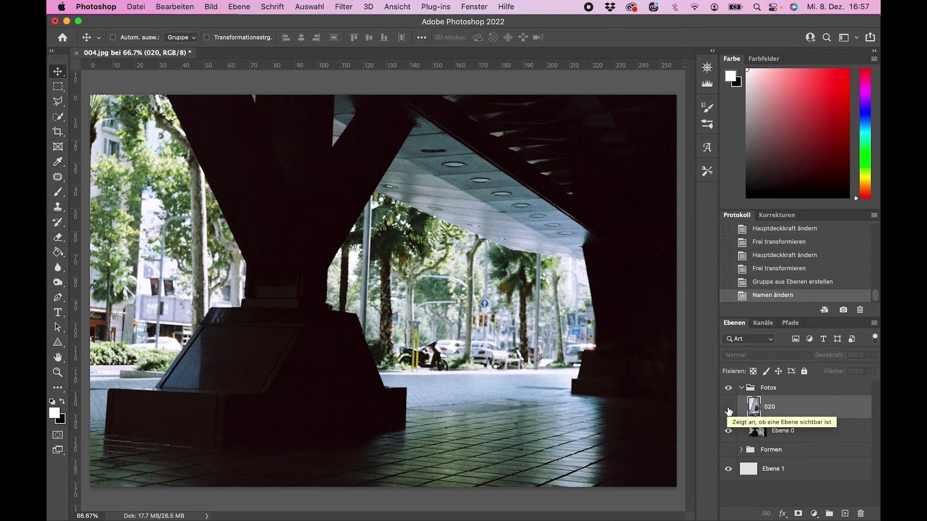
pyautogui.click(729, 408)
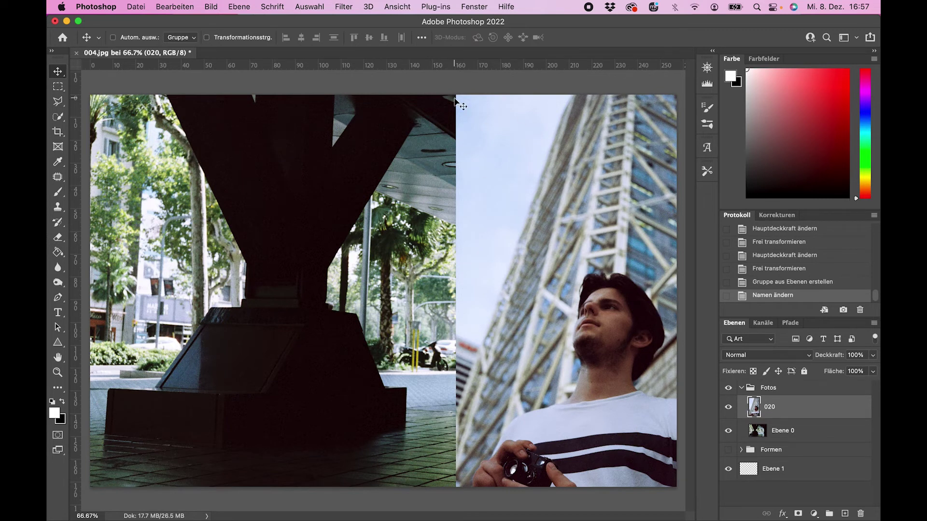
# Delete the top-right area of the 020 portrait photo using a rectangular marquee selection
pyautogui.press('m')
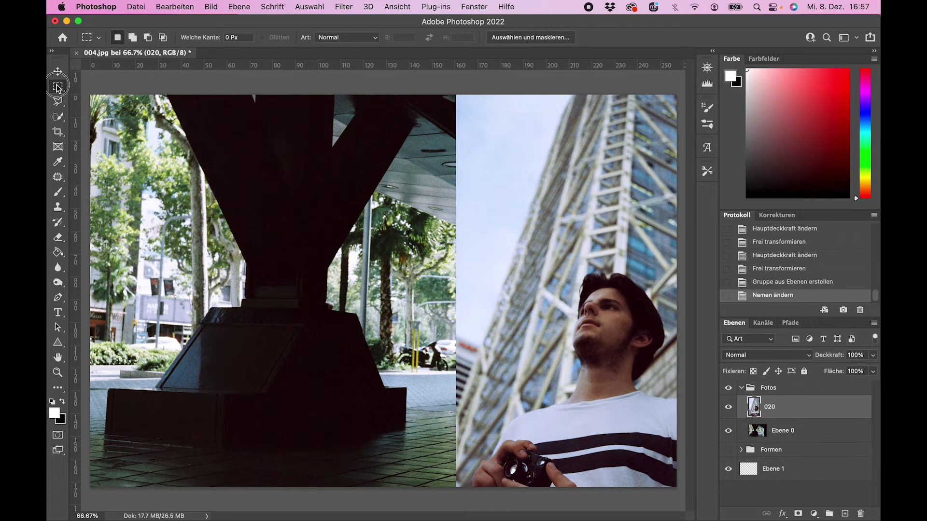
pyautogui.click(58, 87)
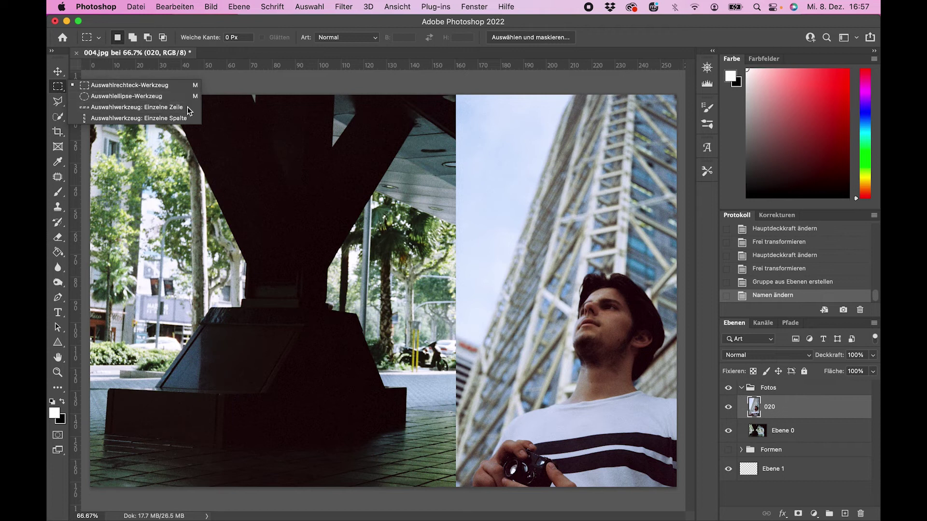
pyautogui.click(57, 91)
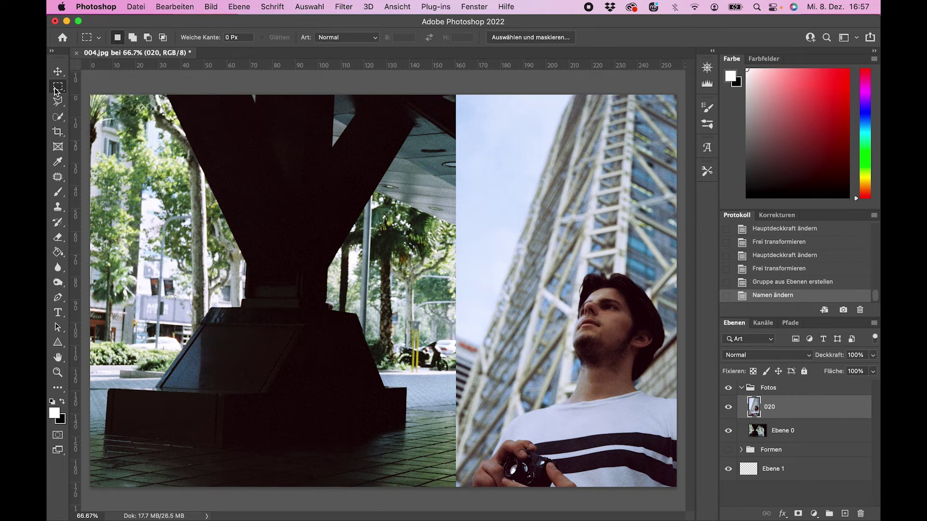
pyautogui.moveTo(447, 94); pyautogui.dragTo(704, 252)
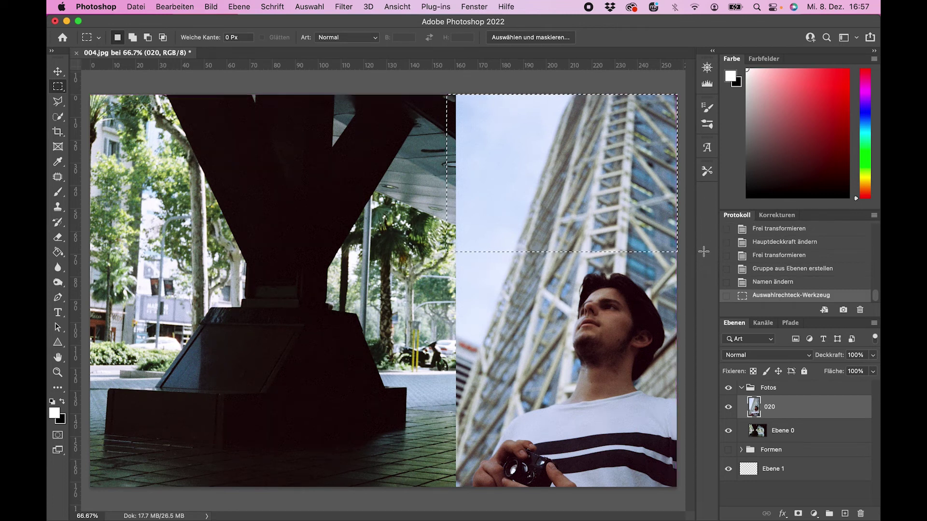
pyautogui.press('BackSpace')
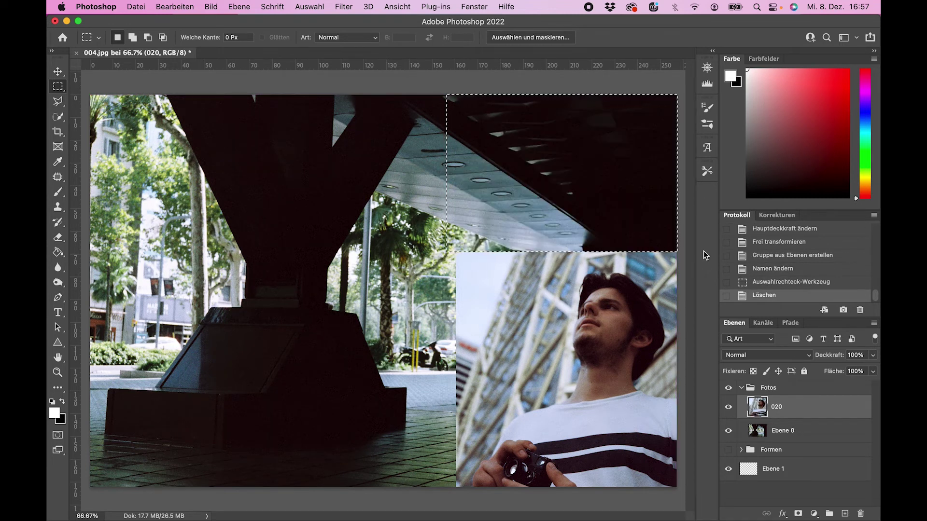
pyautogui.hotkey('ctrl', 'd')
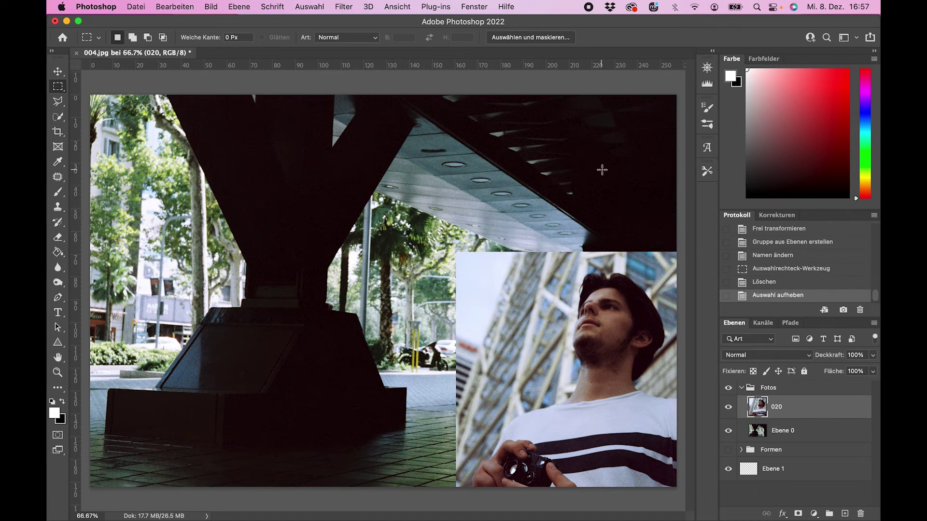
# Move the Dreieck 1 triangle layer from Formen into the Fotos group
pyautogui.click(774, 434)
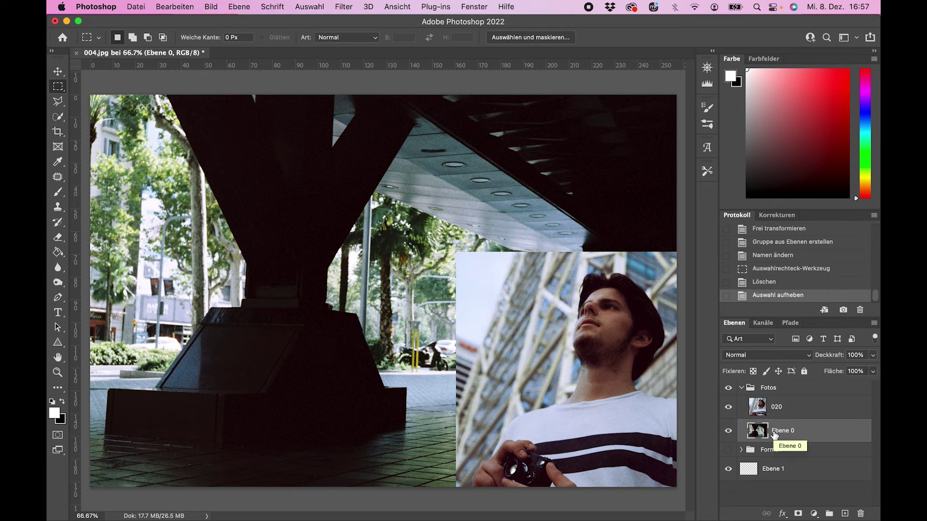
pyautogui.click(760, 405)
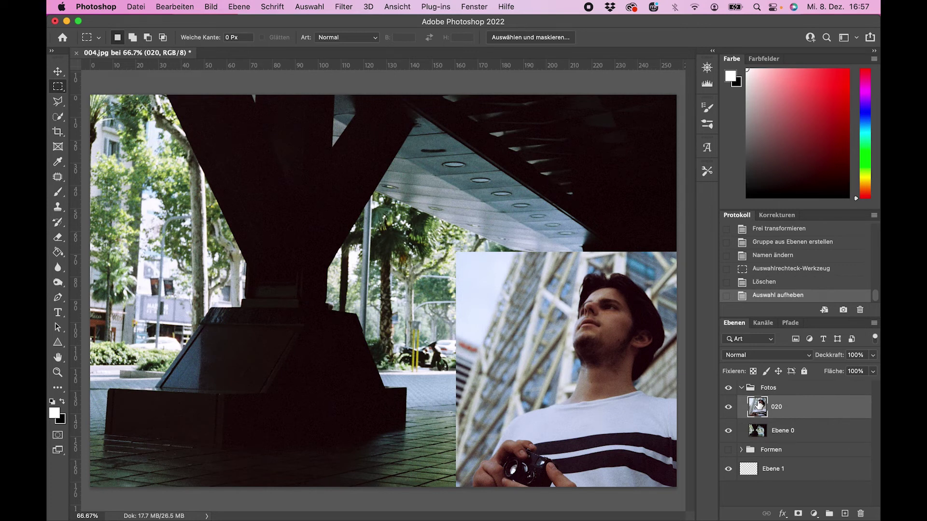
pyautogui.click(742, 451)
pyautogui.moveTo(794, 476)
pyautogui.mouseDown()
pyautogui.moveTo(796, 399)
pyautogui.moveTo(794, 419)
pyautogui.mouseUp()
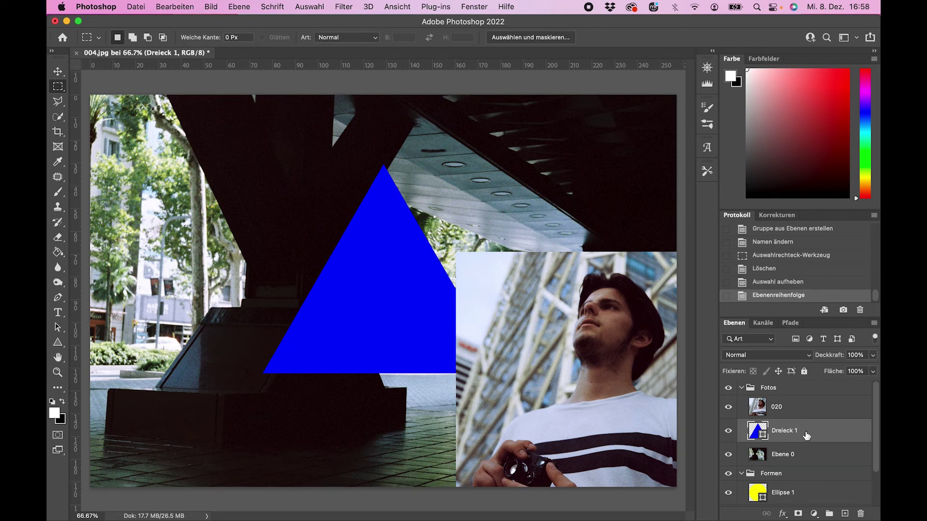
pyautogui.scroll(-2, 806, 435)
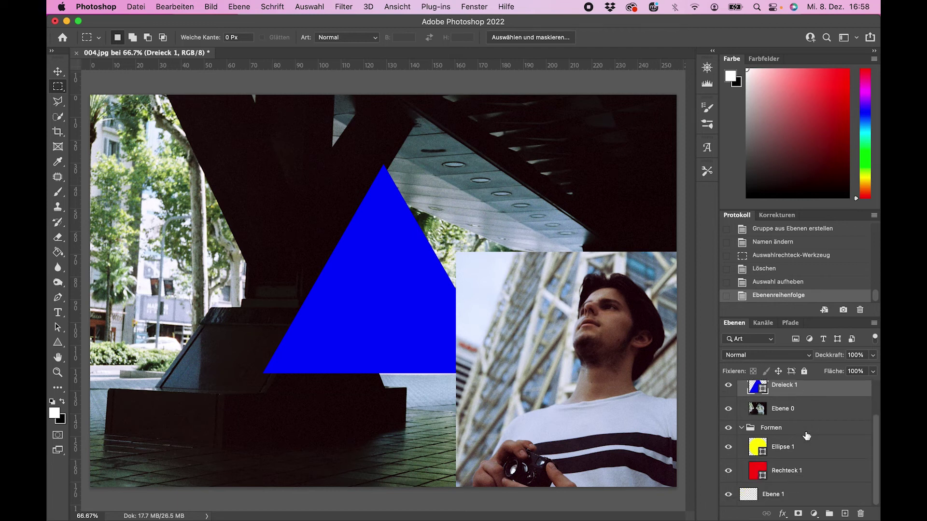
pyautogui.scroll(2, 807, 436)
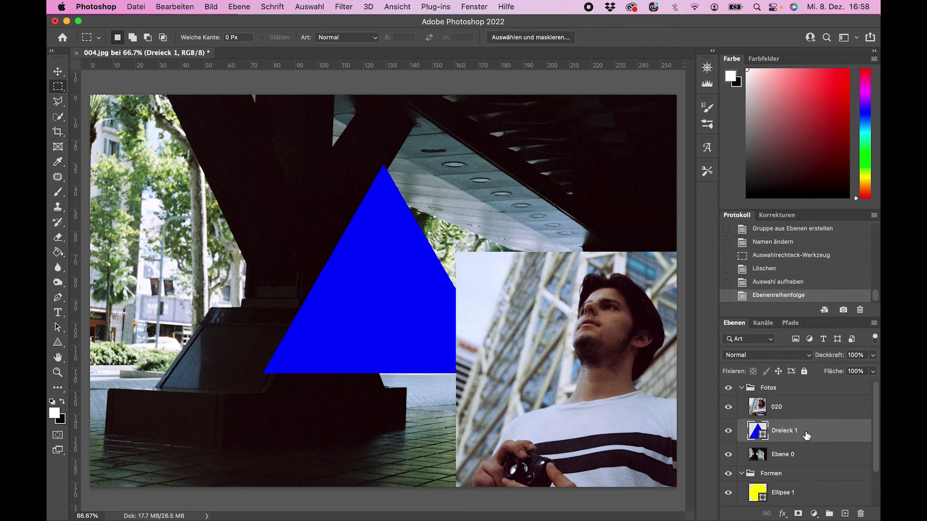
pyautogui.scroll(-2, 791, 460)
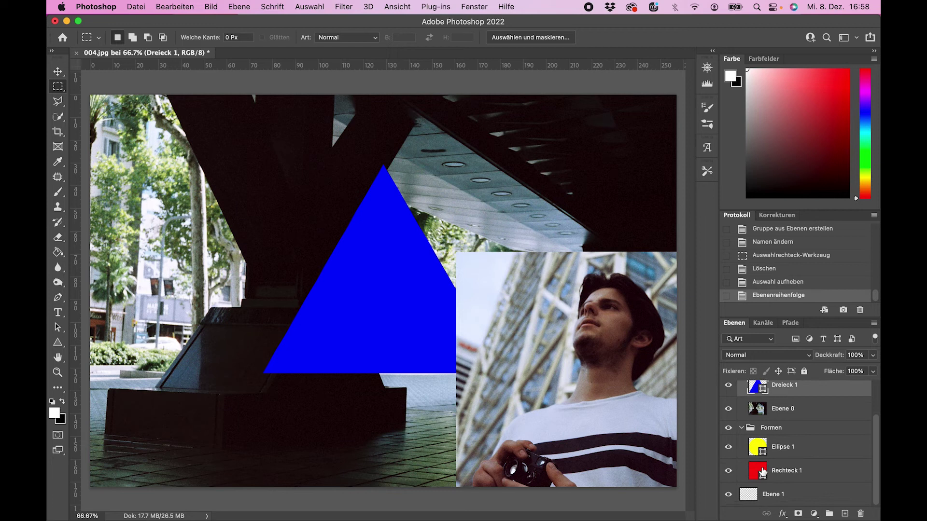
# Collapse both groups and stack Formen above Fotos
pyautogui.click(742, 428)
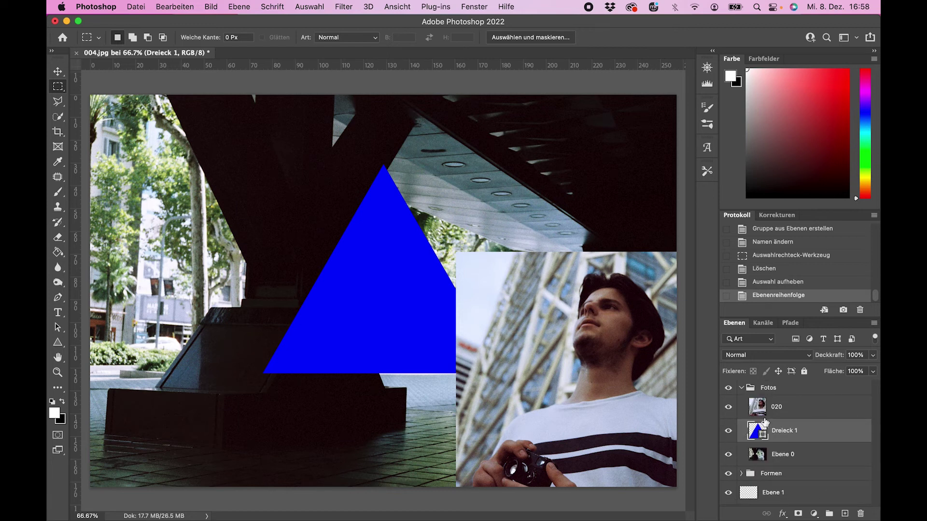
pyautogui.click(742, 388)
pyautogui.moveTo(774, 409); pyautogui.dragTo(775, 384)
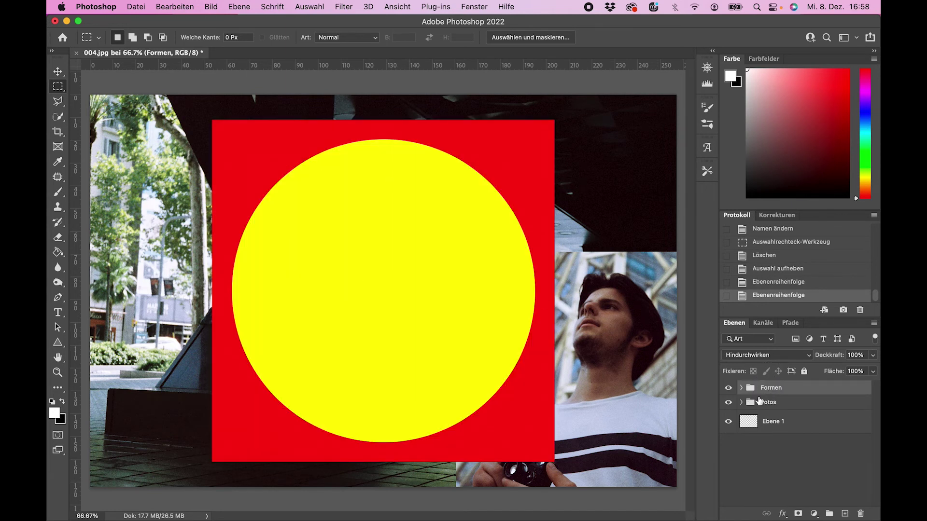
pyautogui.click(783, 405)
pyautogui.click(770, 393)
pyautogui.click(773, 422)
pyautogui.press('v')
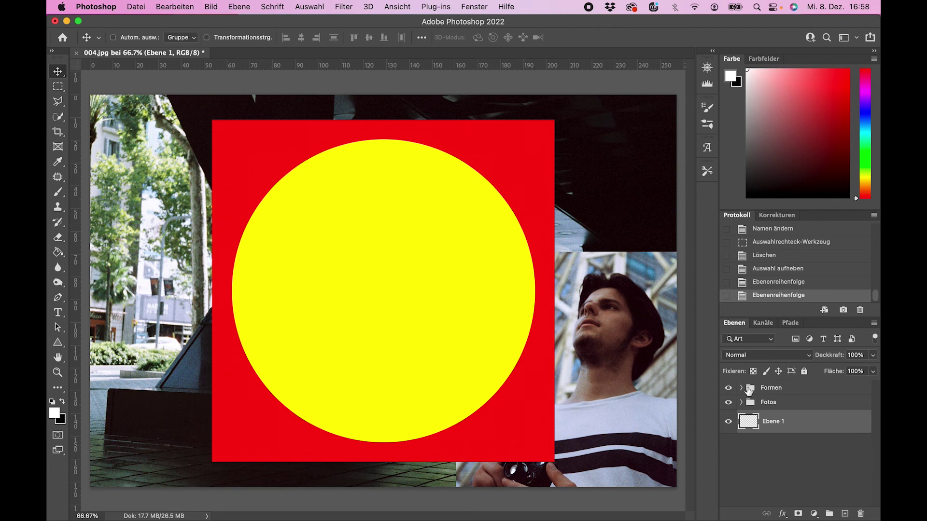
pyautogui.click(792, 471)
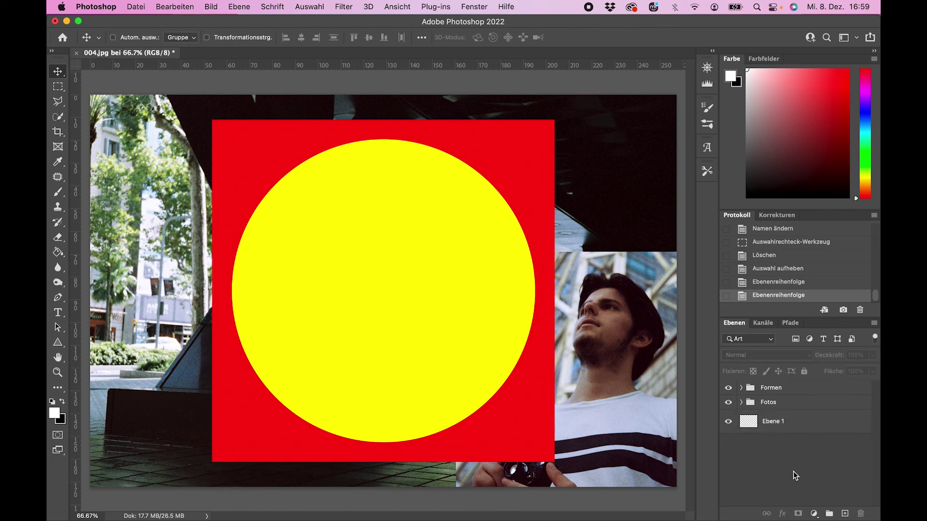
# Hide the Formen group and select the Dreieck 1 layer inside Fotos
pyautogui.click(742, 402)
pyautogui.click(728, 388)
pyautogui.click(759, 424)
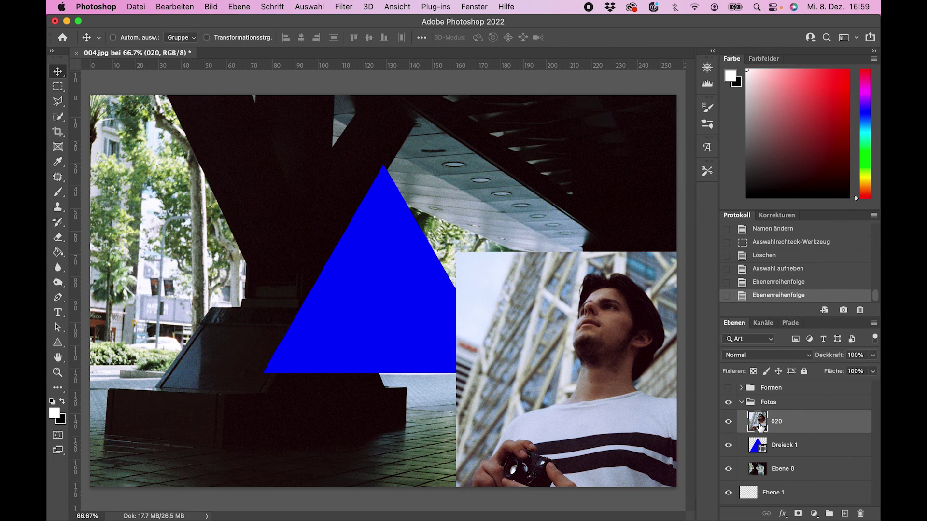
pyautogui.click(783, 450)
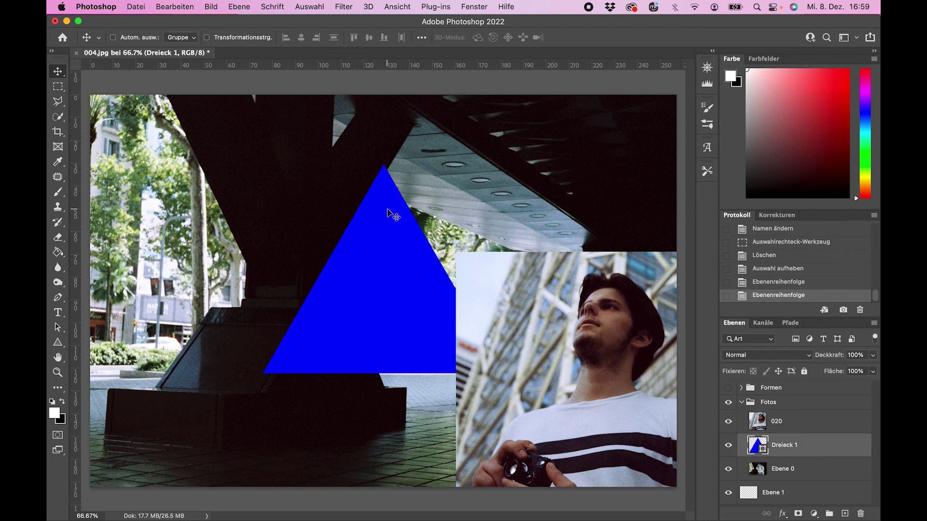
# Scale the blue triangle down to about 83% and move it to the upper left
pyautogui.hotkey('ctrl', 't')
pyautogui.moveTo(505, 165)
pyautogui.mouseDown()
pyautogui.moveTo(529, 144)
pyautogui.moveTo(480, 182)
pyautogui.mouseUp()
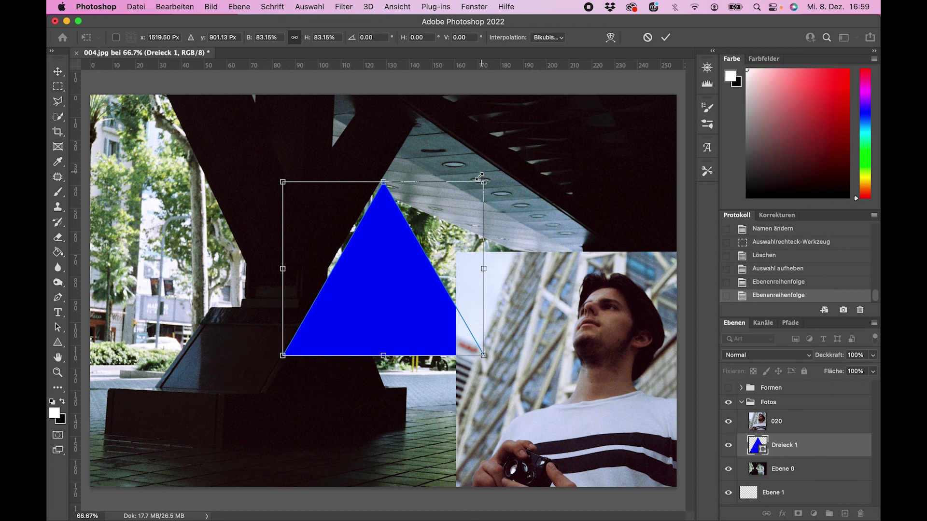
pyautogui.click(666, 38)
pyautogui.moveTo(393, 270); pyautogui.dragTo(213, 206)
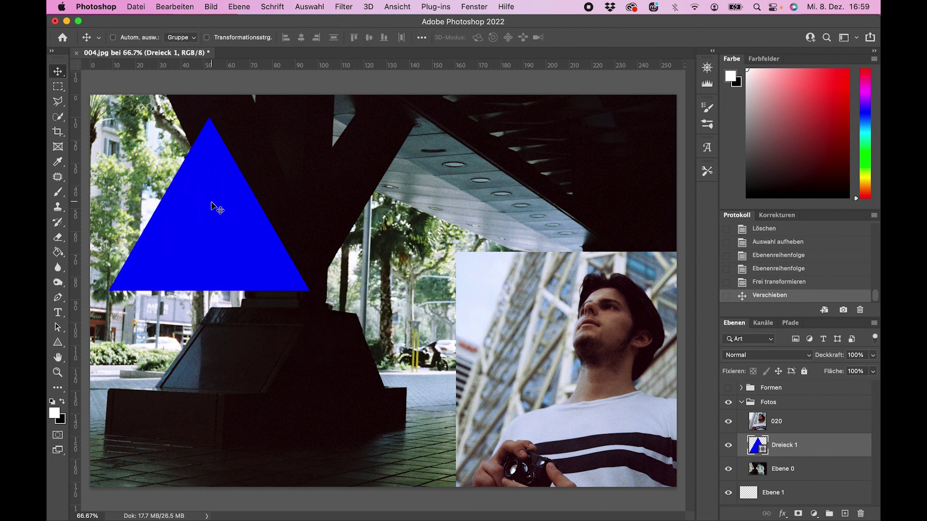